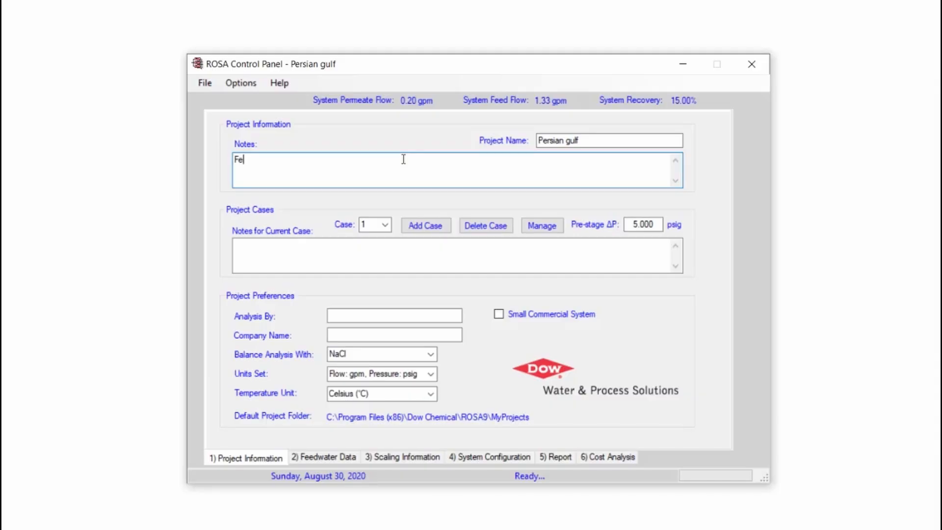
Write the project notes on three lines: "Feed: seawater", "TDS: 35000 mg/L" and "SDI< 3"
{"action": "type", "text": "ed: seawa"}
{"action": "type", "text": "ter"}
{"action": "type", "text": ":"}
{"action": "key", "text": "Return"}
{"action": "type", "text": "TDS: 35"}
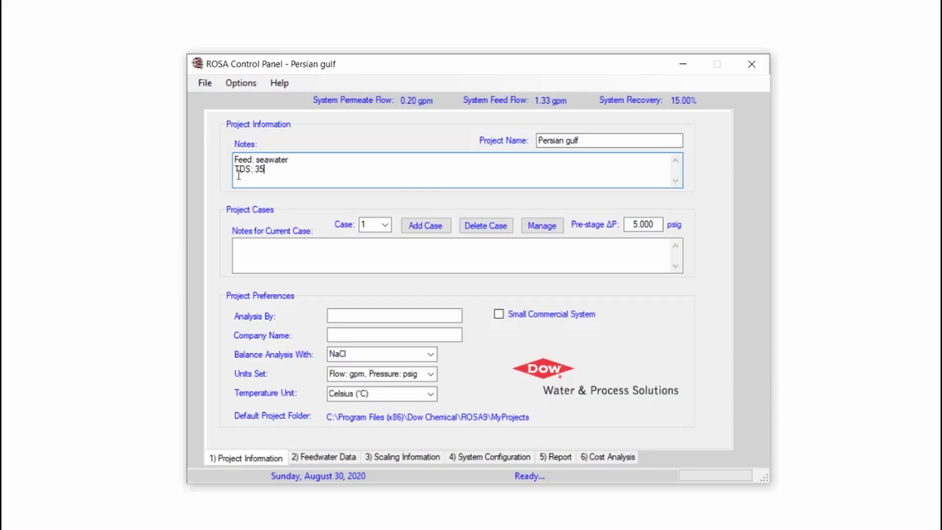
{"action": "type", "text": "000 mg/L"}
{"action": "key", "text": "Return"}
{"action": "type", "text": "SDI< 3"}
Fill in the project preferences with the analyst's full name and the company name IWRS
{"action": "left_click", "coordinate": [354, 316]}
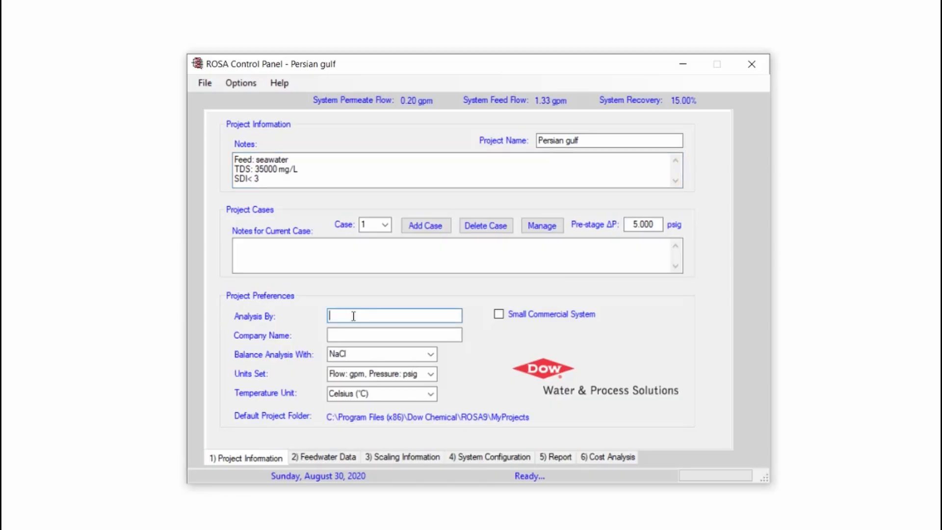
{"action": "type", "text": "Ehsan Jafari"}
{"action": "left_click", "coordinate": [348, 335]}
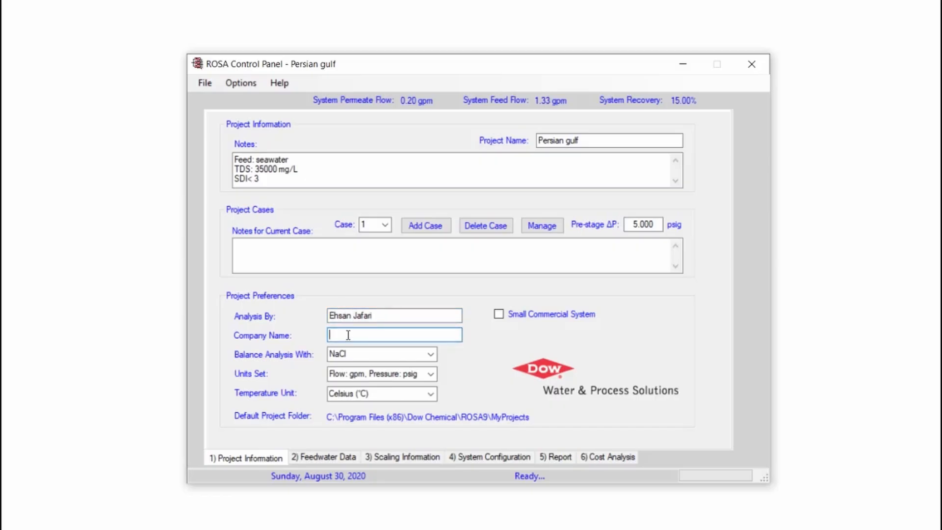
{"action": "type", "text": "IWRS"}
Set the units to m3/d flow and bar pressure with temperature in Celsius, and bring up the feedwater data
{"action": "left_click", "coordinate": [430, 355]}
{"action": "left_click", "coordinate": [430, 355]}
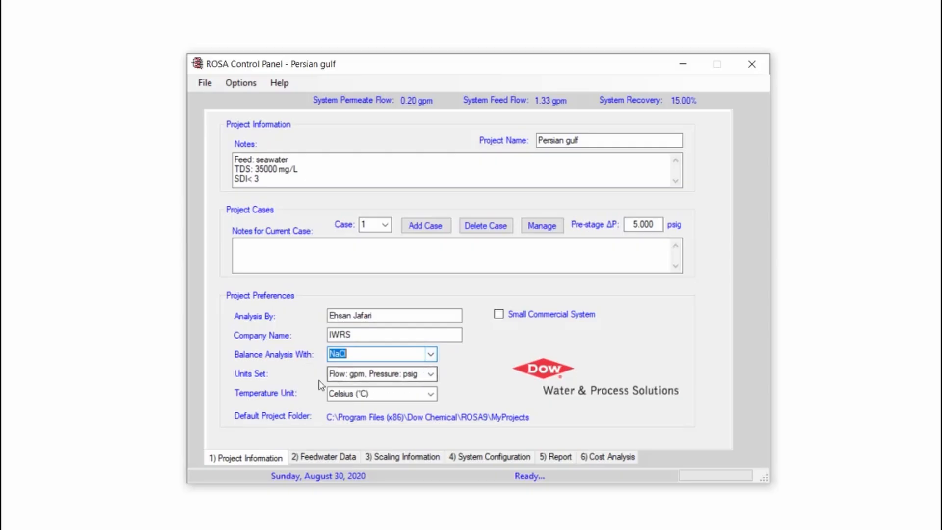
{"action": "left_click", "coordinate": [431, 375]}
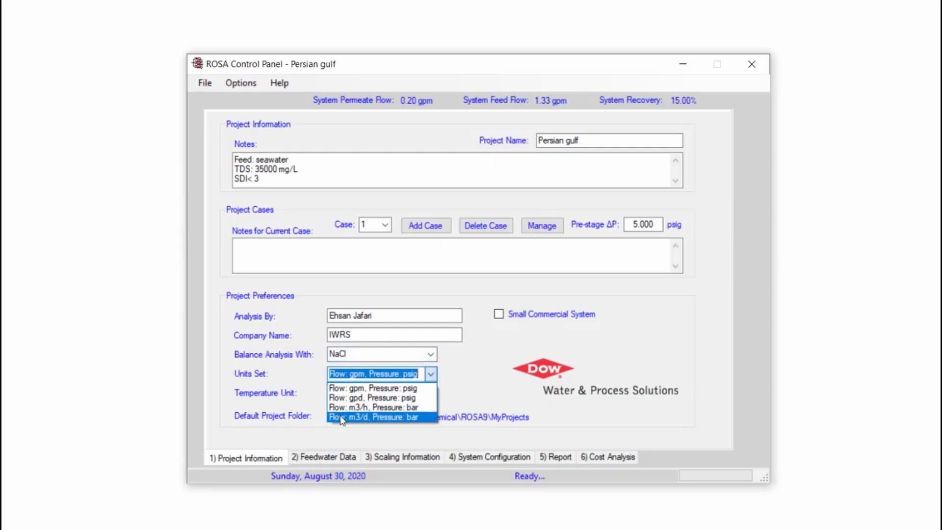
{"action": "left_click", "coordinate": [411, 418]}
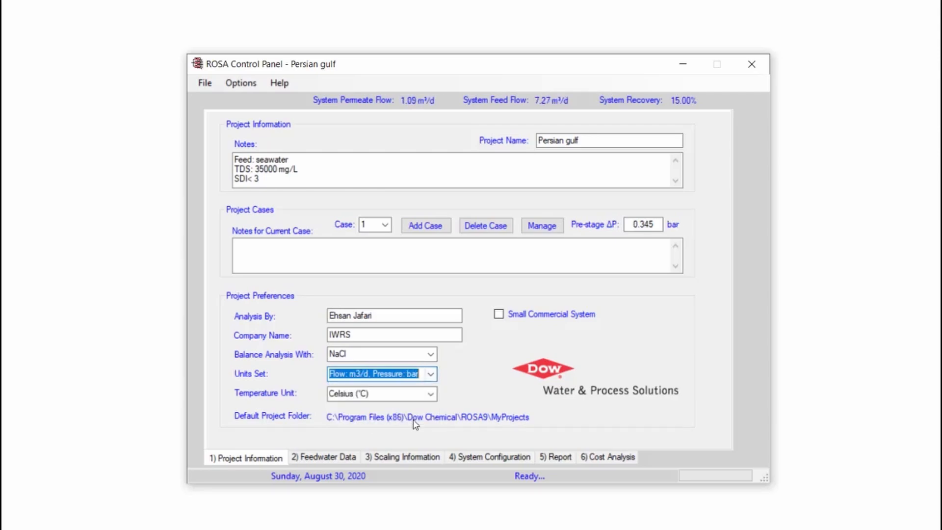
{"action": "left_click", "coordinate": [429, 396]}
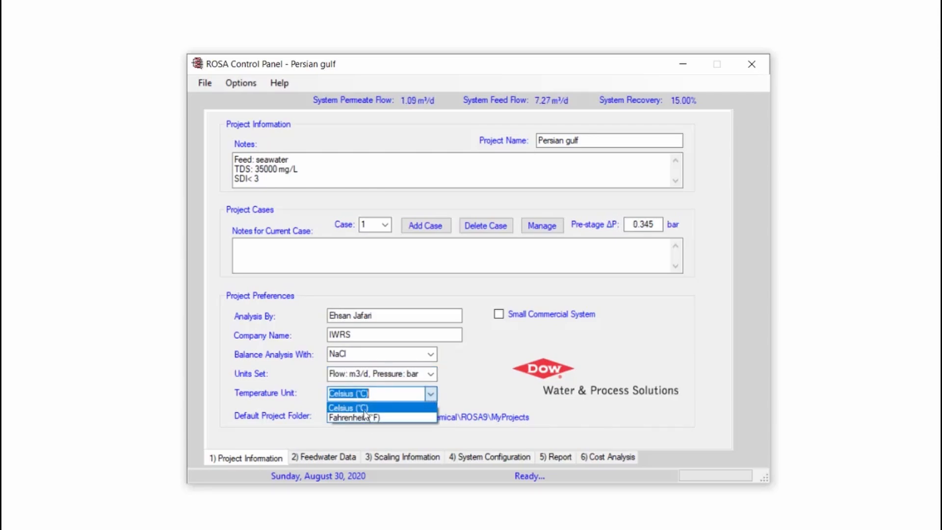
{"action": "left_click", "coordinate": [375, 410]}
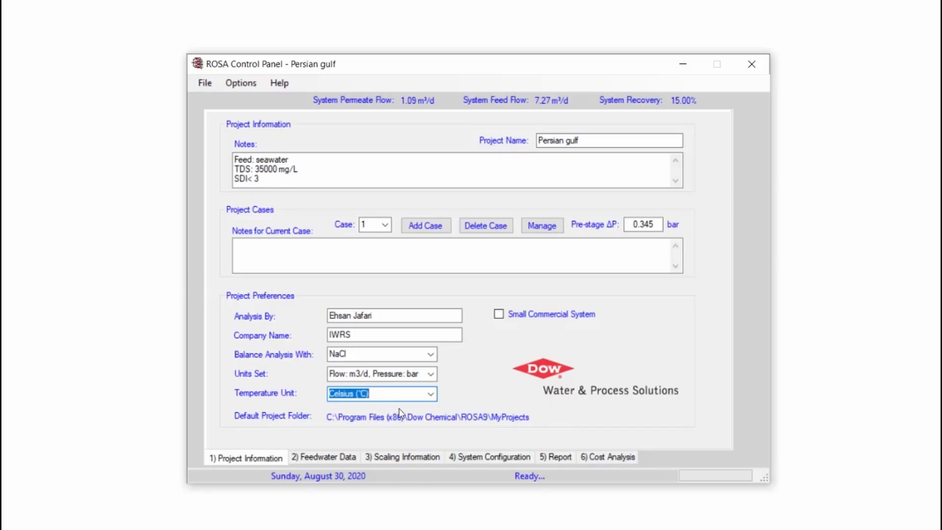
{"action": "left_click", "coordinate": [318, 459]}
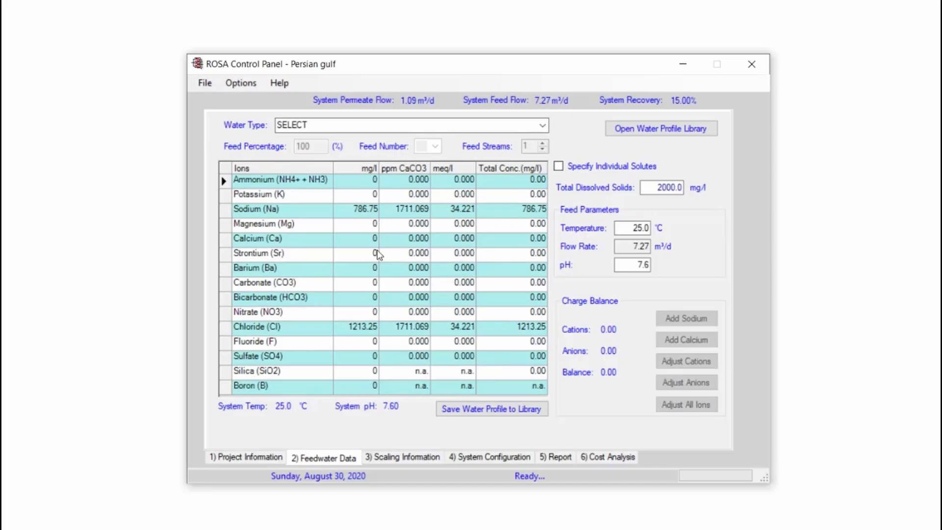
{"action": "left_click", "coordinate": [559, 167]}
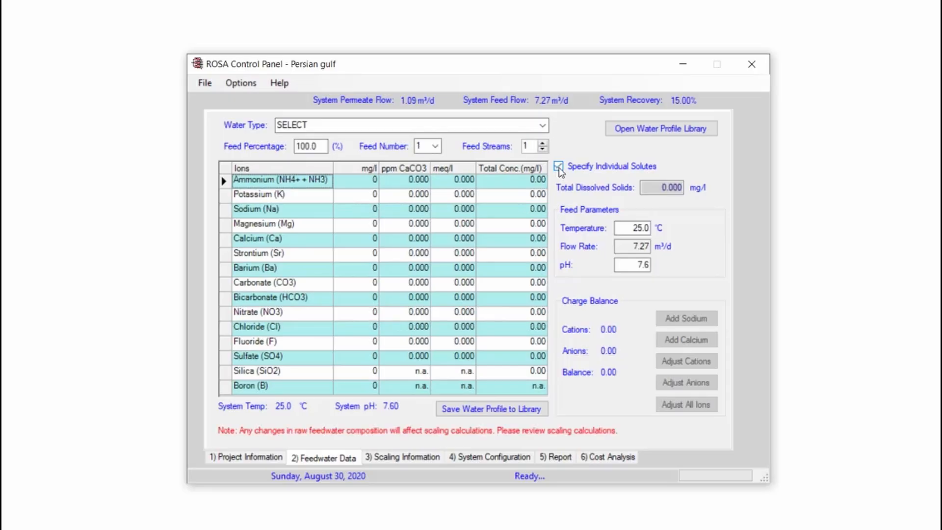
{"action": "left_click", "coordinate": [375, 182]}
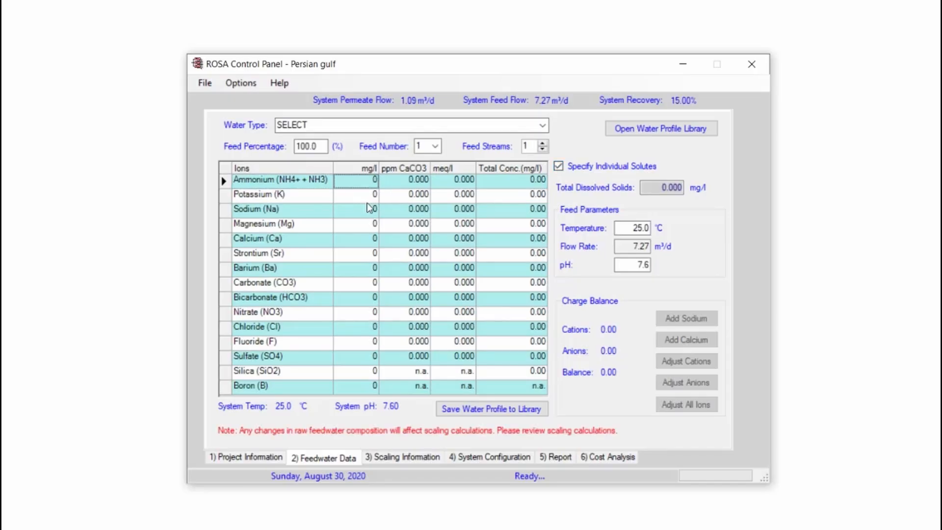
{"action": "left_click", "coordinate": [368, 203]}
{"action": "left_click", "coordinate": [369, 225]}
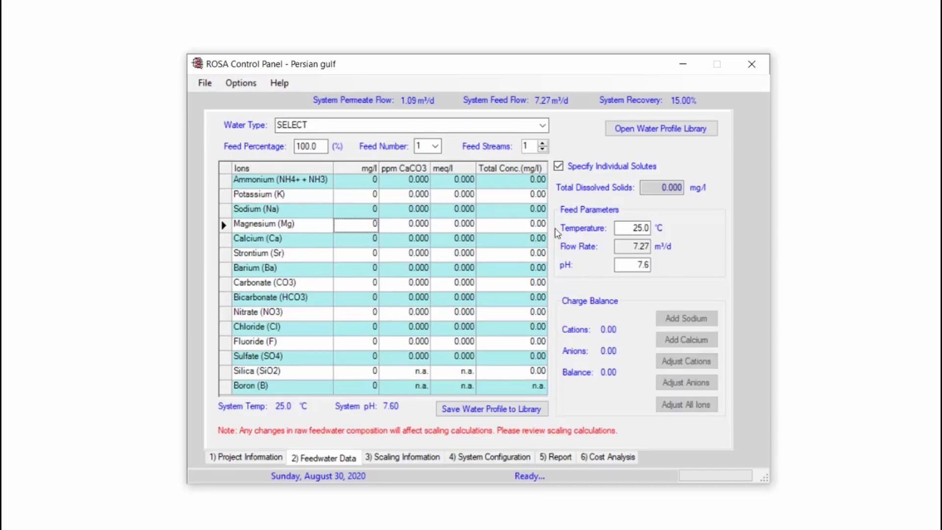
{"action": "left_click", "coordinate": [558, 166]}
Set the feedwater's total dissolved solids to 35000 mg/l
{"action": "left_click", "coordinate": [659, 189]}
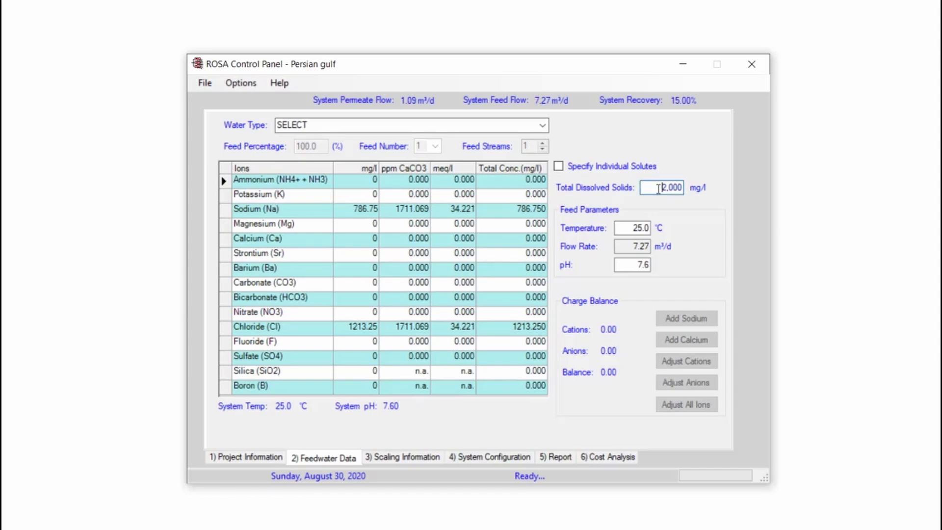
{"action": "left_click_drag", "start_coordinate": [660, 189], "coordinate": [694, 189]}
{"action": "type", "text": "35000"}
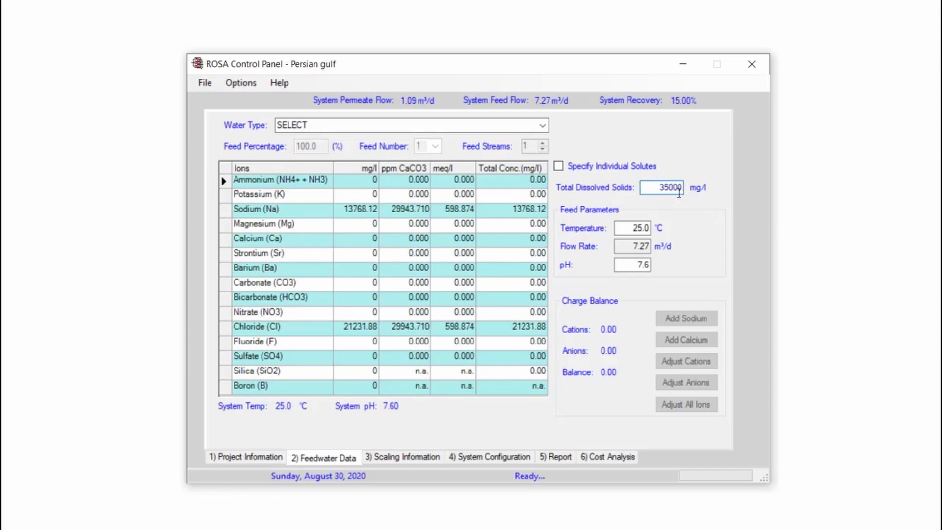
Set the feed temperature to 20 °C and choose the water type "Seawater with Generic membrane filtration, SDI < 3"
{"action": "double_click", "coordinate": [634, 229]}
{"action": "type", "text": "2"}
{"action": "left_click", "coordinate": [635, 267]}
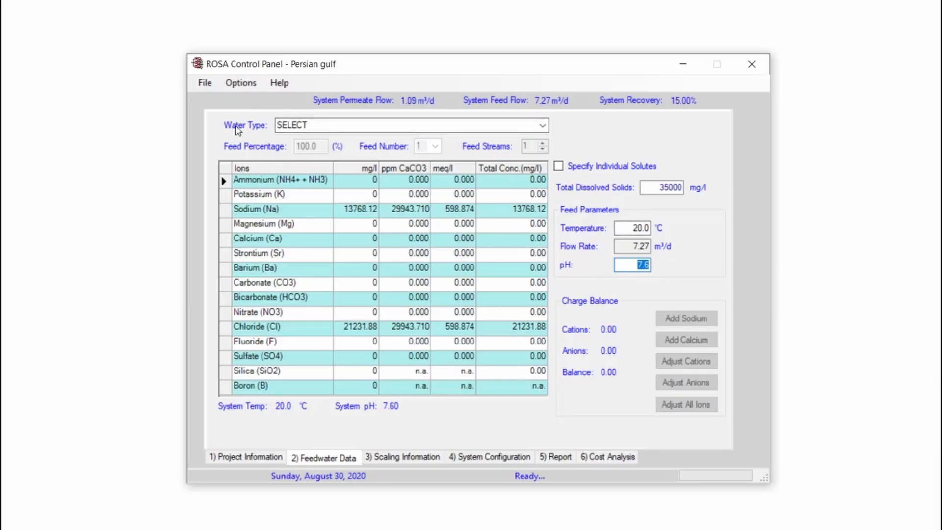
{"action": "left_click", "coordinate": [542, 125]}
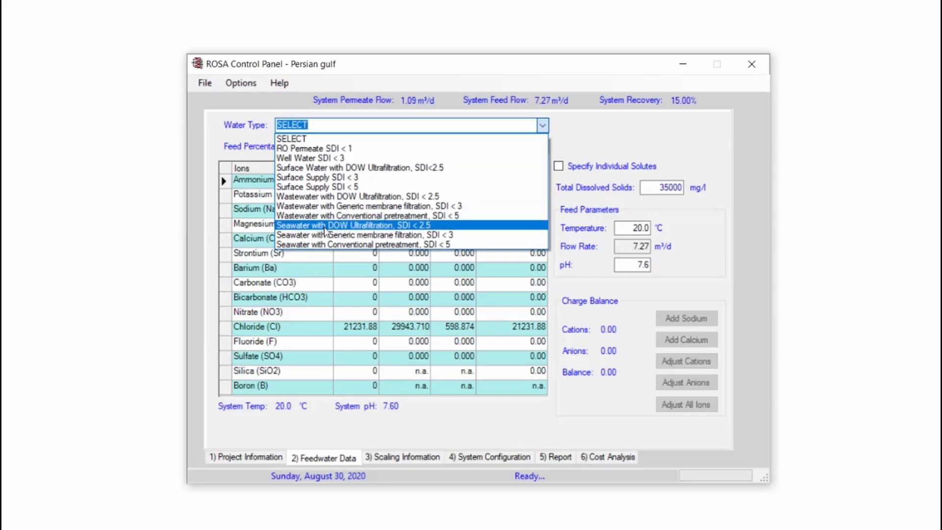
{"action": "left_click", "coordinate": [450, 235]}
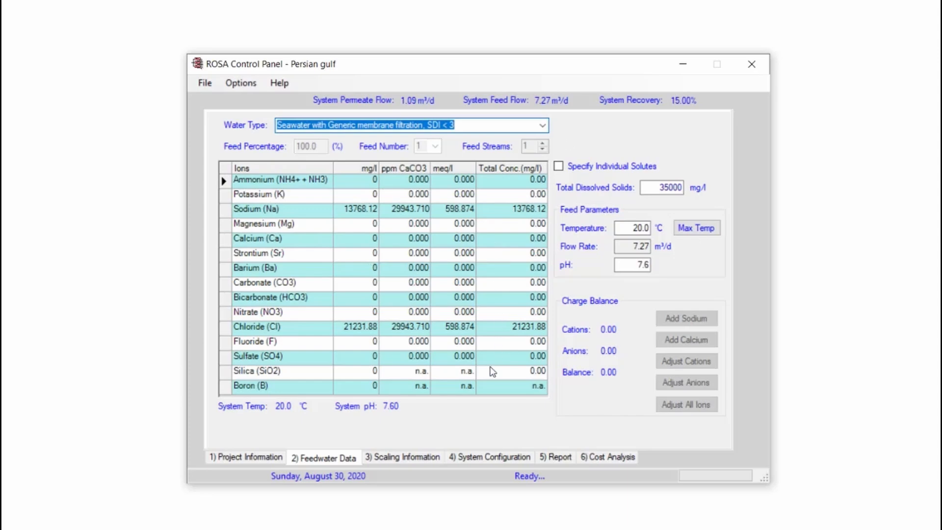
{"action": "left_click", "coordinate": [407, 462]}
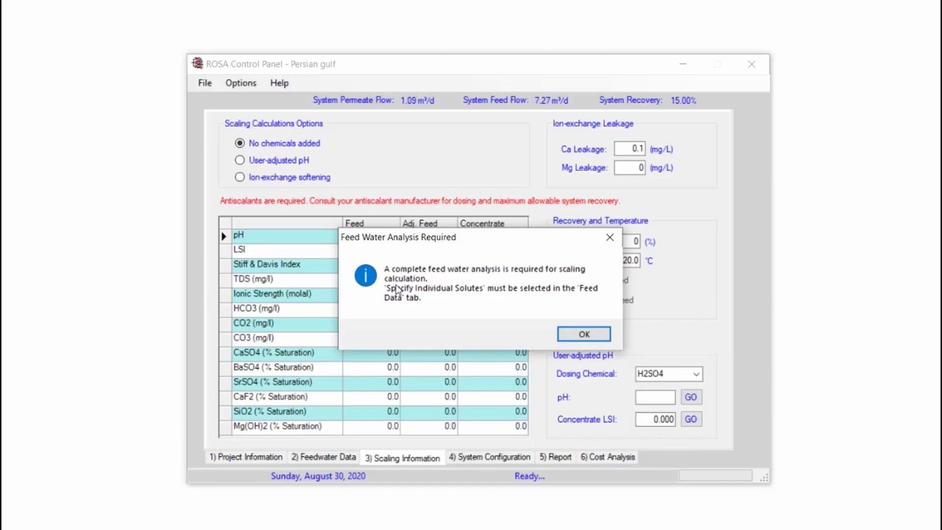
{"action": "left_click", "coordinate": [584, 334]}
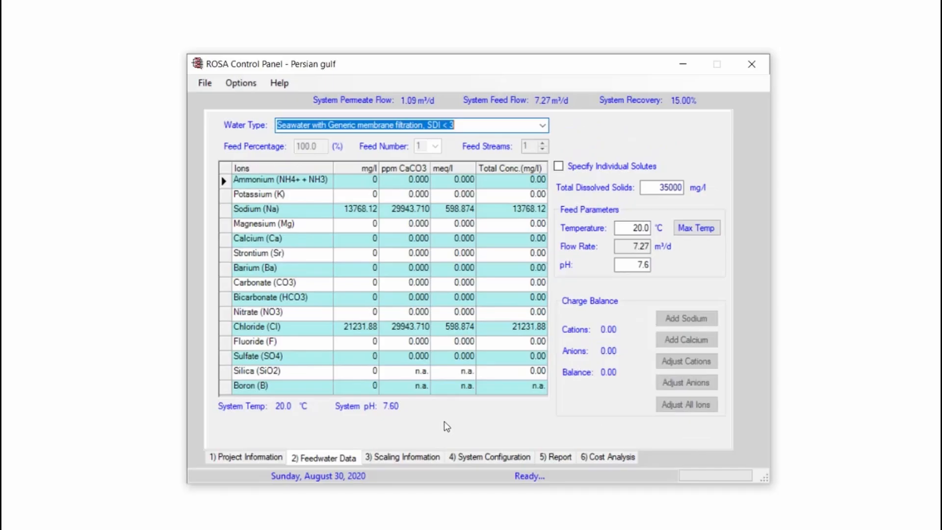
{"action": "left_click", "coordinate": [558, 166]}
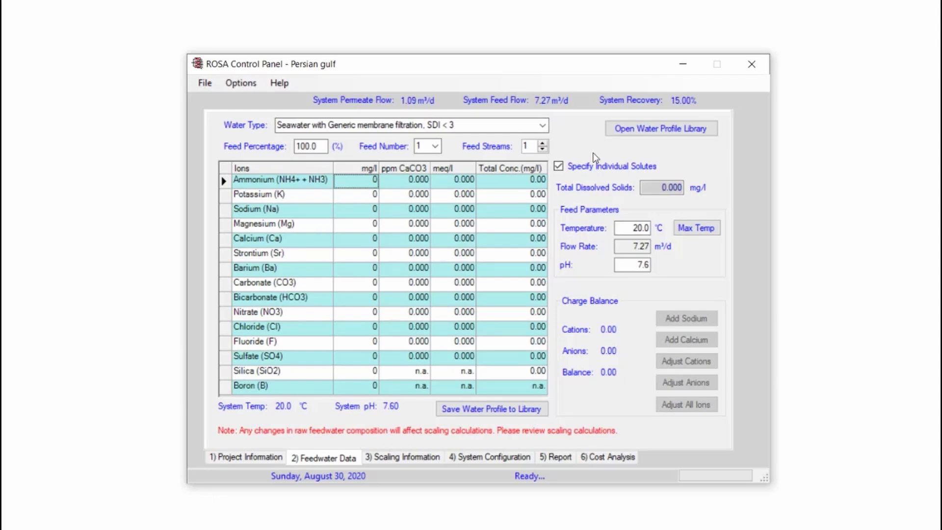
{"action": "left_click", "coordinate": [660, 189]}
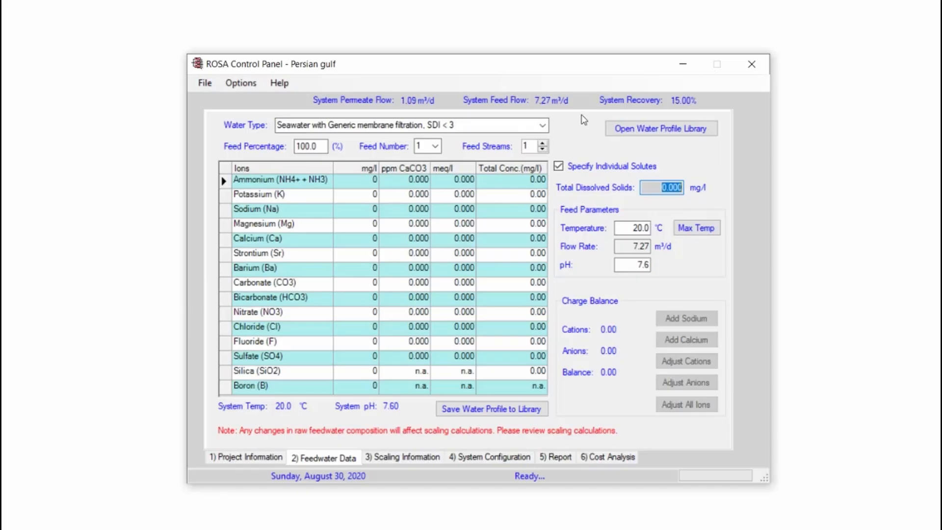
{"action": "left_click", "coordinate": [559, 167]}
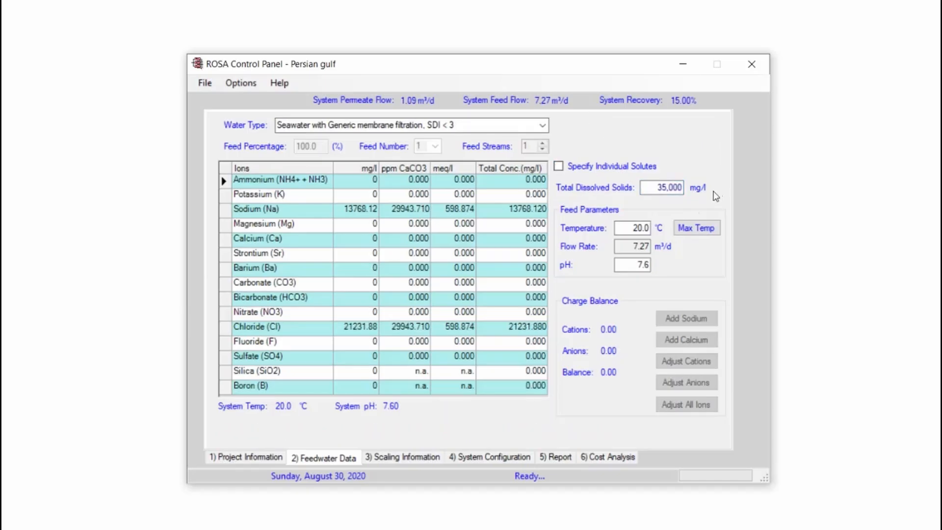
In the system configuration's flow calculator, specify a Pass 1 permeate flow of 1200 m³/d
{"action": "left_click", "coordinate": [487, 458]}
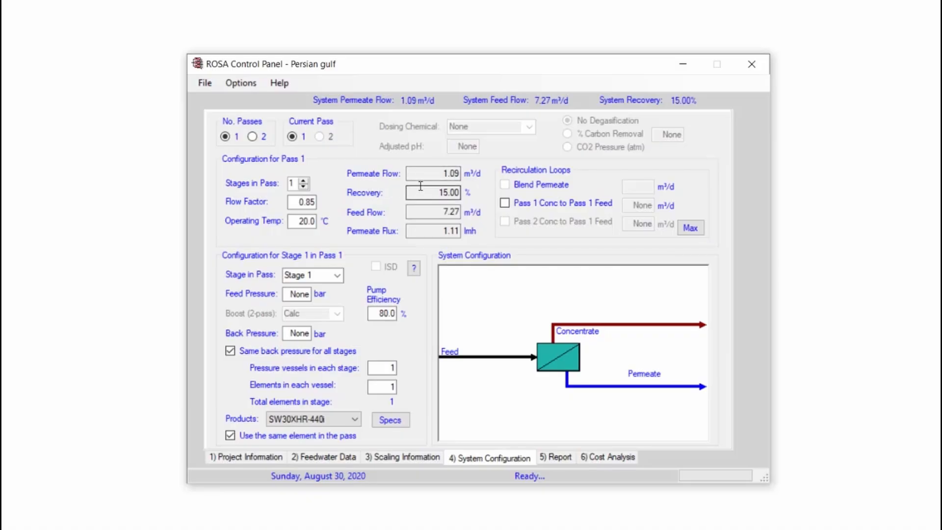
{"action": "double_click", "coordinate": [443, 174]}
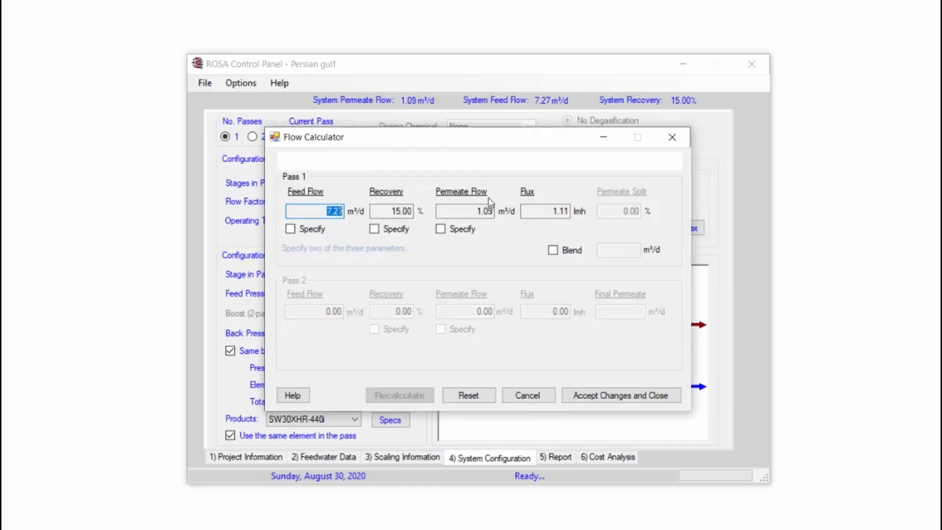
{"action": "left_click", "coordinate": [441, 230]}
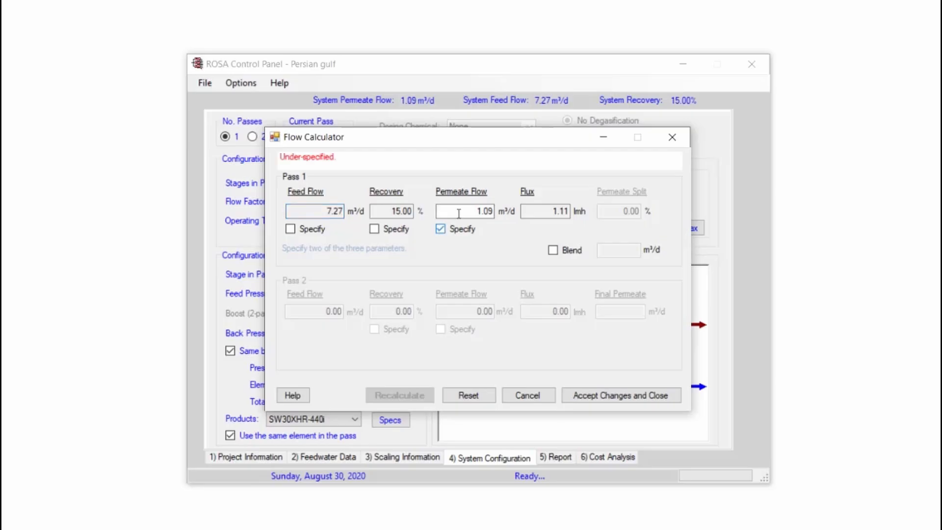
{"action": "left_click_drag", "start_coordinate": [476, 211], "coordinate": [525, 216]}
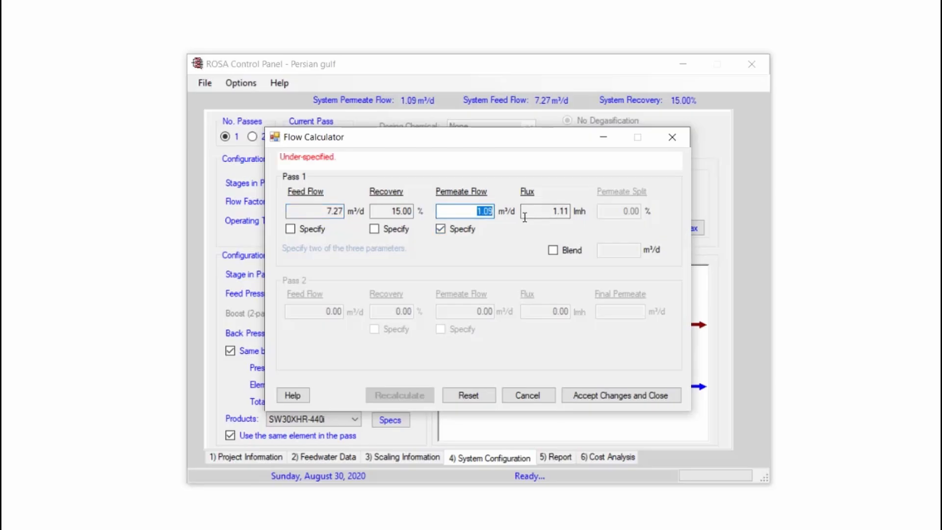
{"action": "type", "text": "1200"}
Specify a Pass 1 recovery of 55%, recalculate the flows and accept the changes
{"action": "left_click", "coordinate": [374, 230]}
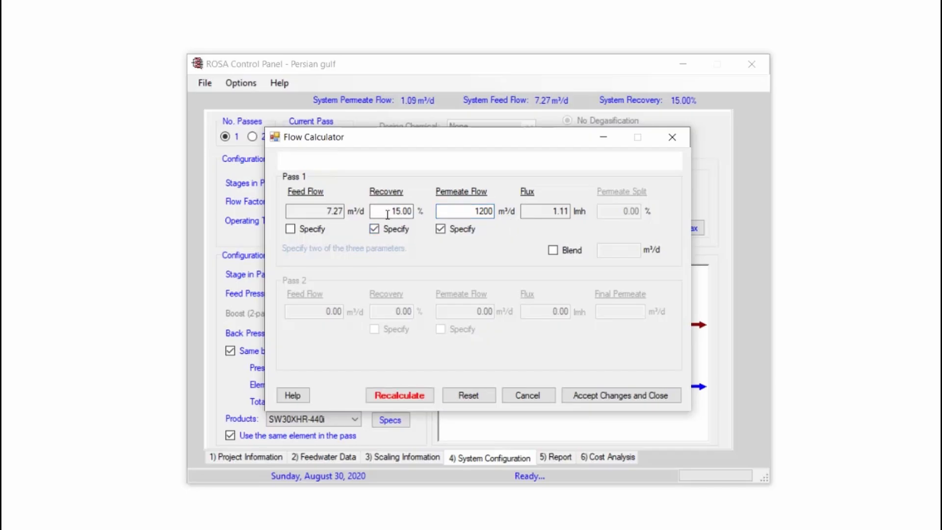
{"action": "double_click", "coordinate": [406, 211]}
{"action": "left_click_drag", "start_coordinate": [405, 211], "coordinate": [401, 212]}
{"action": "type", "text": "5"}
{"action": "left_click", "coordinate": [401, 398]}
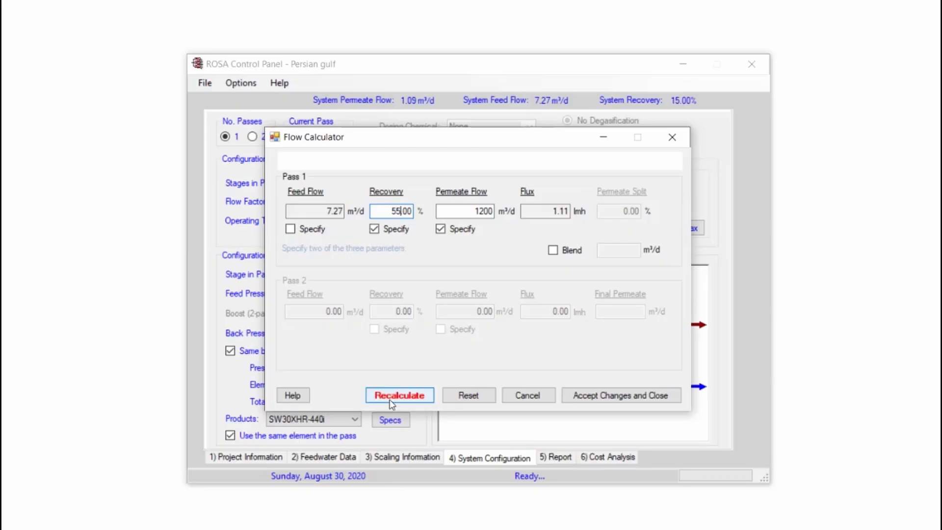
{"action": "left_click", "coordinate": [600, 399]}
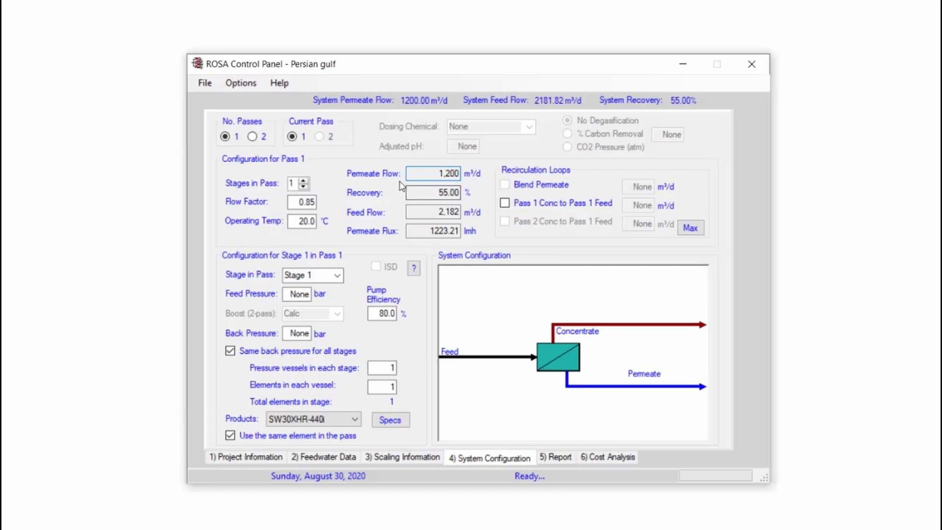
{"action": "left_click", "coordinate": [410, 210]}
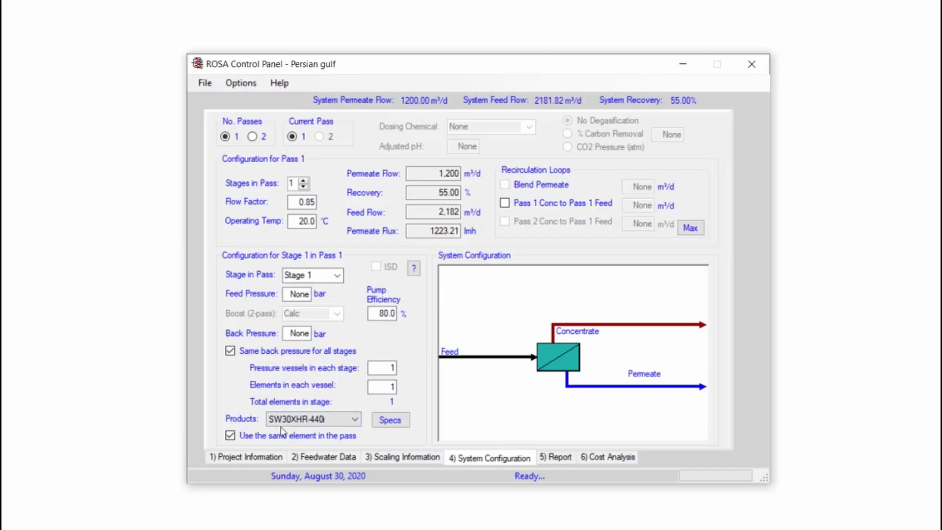
Configure Stage 1 with the SW30XHR-440i product, 6 elements in each vessel and 12 pressure vessels
{"action": "left_click", "coordinate": [356, 421]}
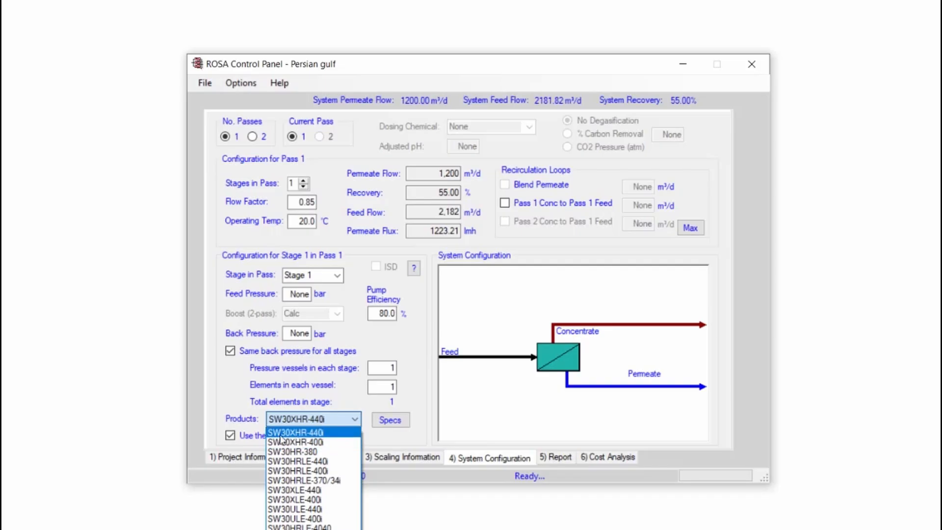
{"action": "left_click", "coordinate": [312, 433]}
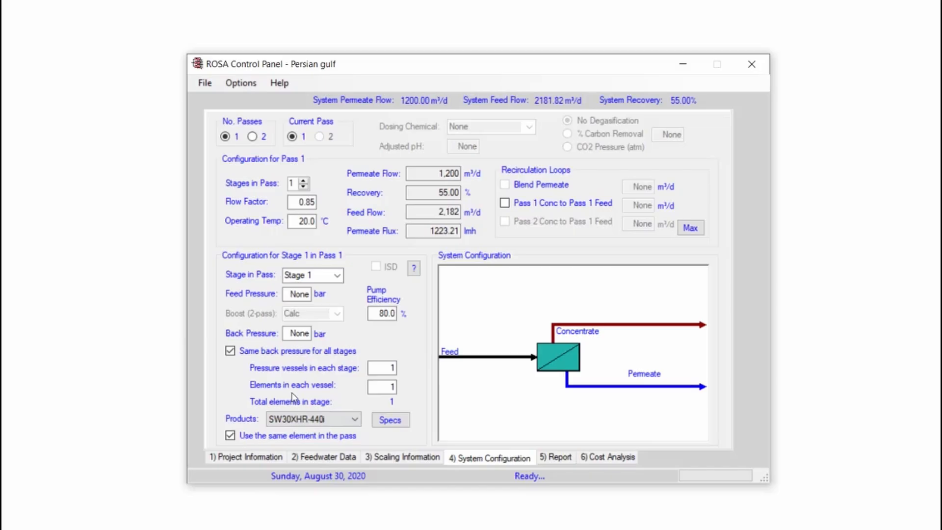
{"action": "left_click_drag", "start_coordinate": [389, 387], "coordinate": [415, 387]}
{"action": "type", "text": "6"}
{"action": "double_click", "coordinate": [390, 368]}
{"action": "type", "text": "2"}
Open the design report and examine the system details, permeate TDS and design warnings
{"action": "left_click", "coordinate": [555, 458]}
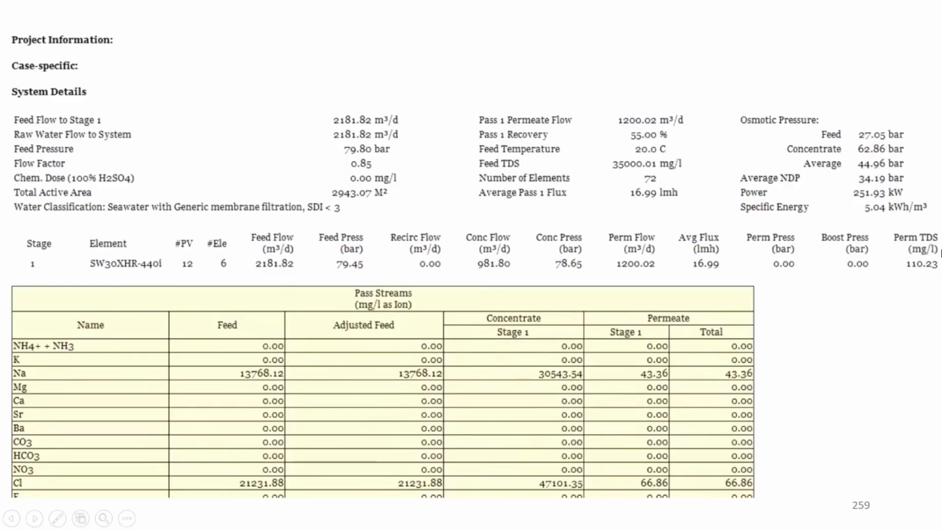
{"action": "left_click", "coordinate": [912, 266]}
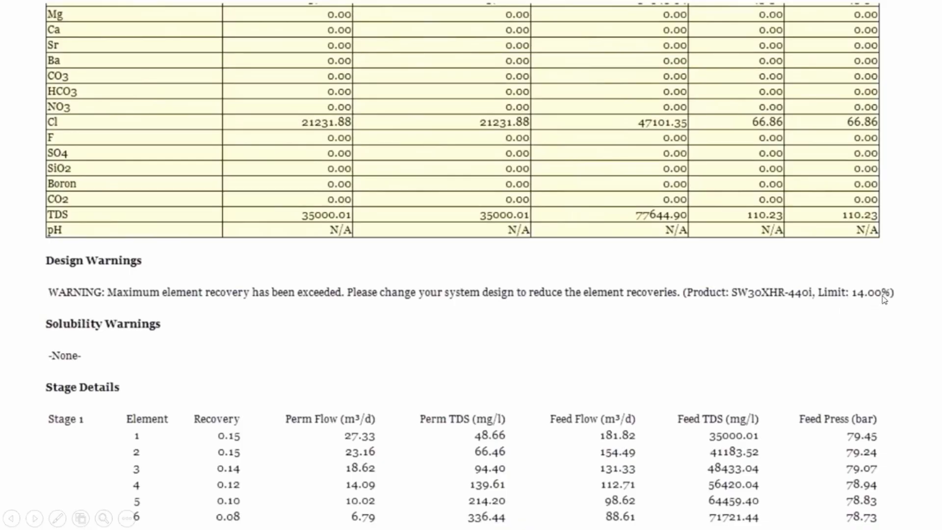
{"action": "left_click", "coordinate": [849, 299]}
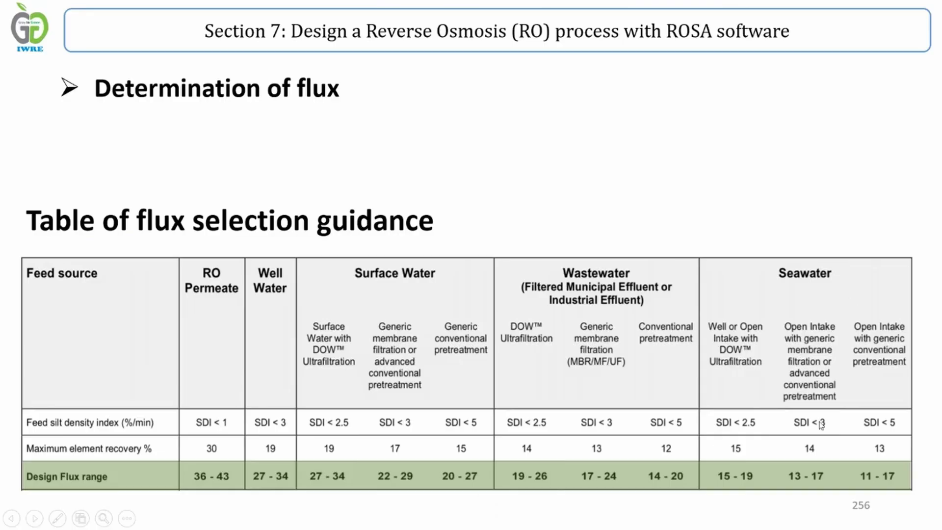